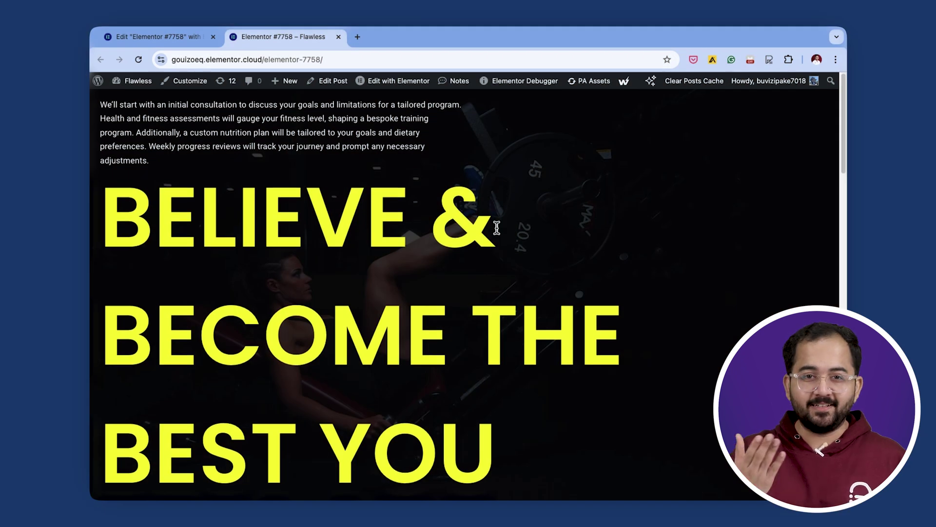
Scroll up and down through the Elementor #7758 page to review its containers.
{"action": "scroll", "coordinate": [497, 227], "scroll_direction": "down", "scroll_amount": 10}
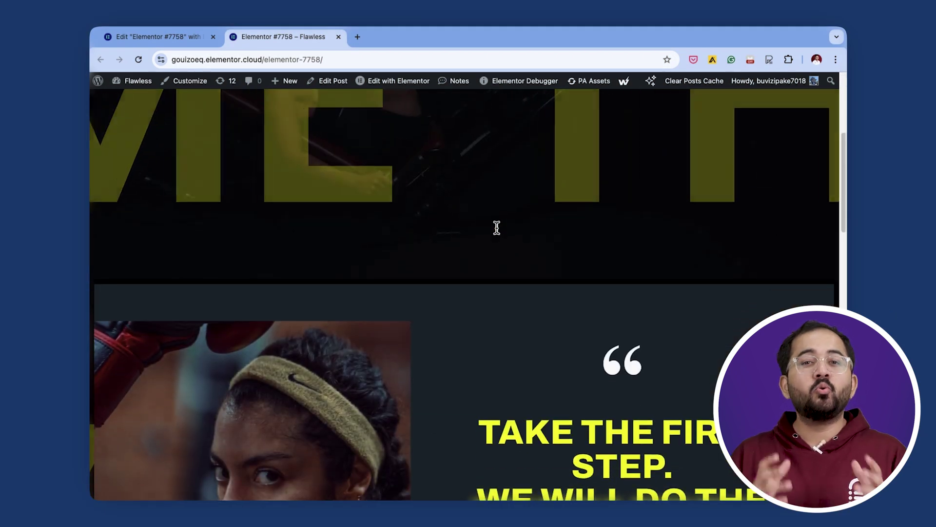
{"action": "scroll", "coordinate": [497, 226], "scroll_direction": "down", "scroll_amount": 5}
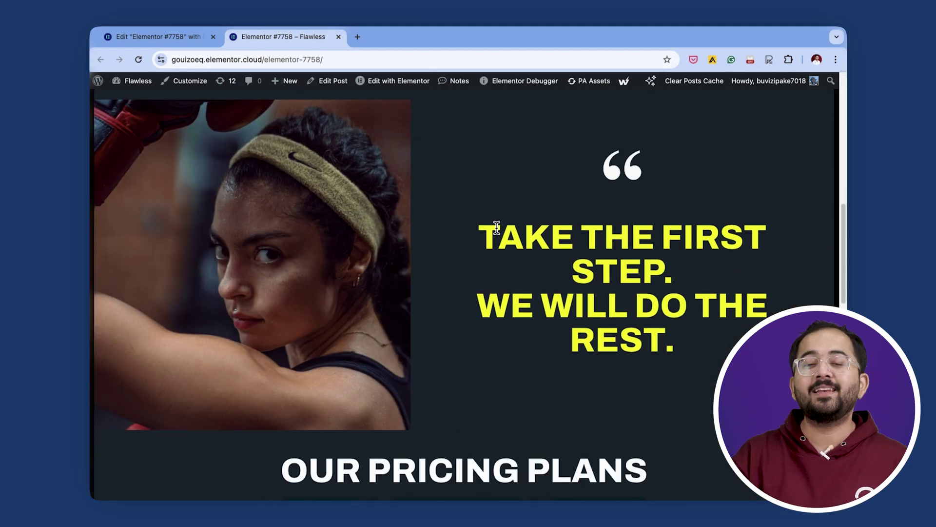
{"action": "scroll", "coordinate": [497, 227], "scroll_direction": "down", "scroll_amount": 5}
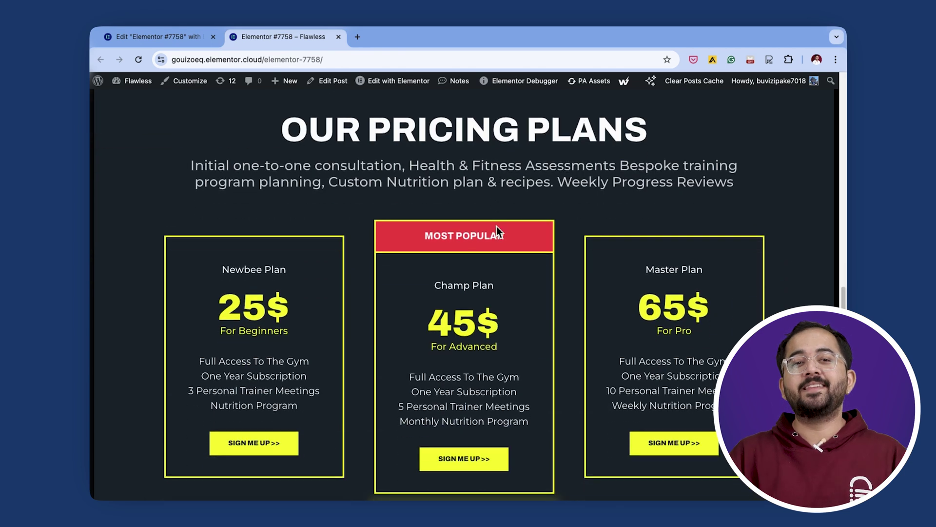
{"action": "scroll", "coordinate": [496, 226], "scroll_direction": "down", "scroll_amount": 8}
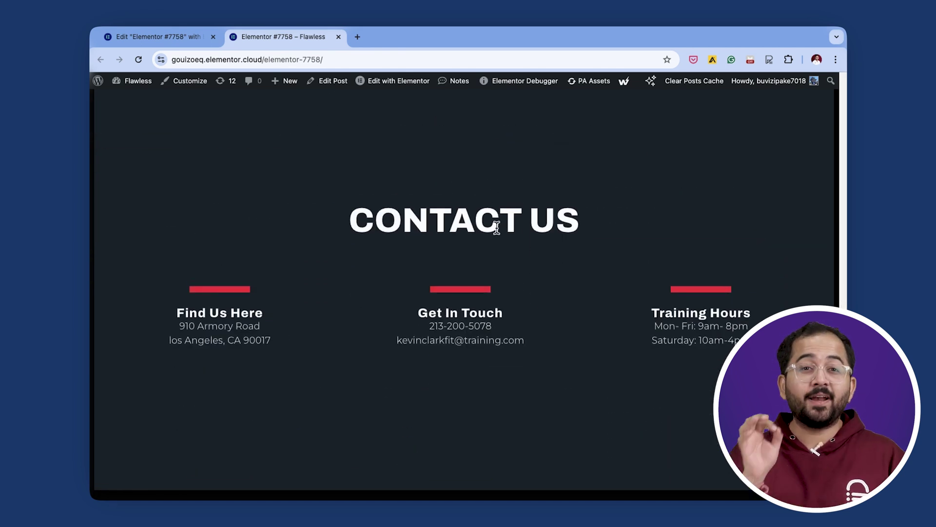
{"action": "scroll", "coordinate": [496, 227], "scroll_direction": "up", "scroll_amount": 3}
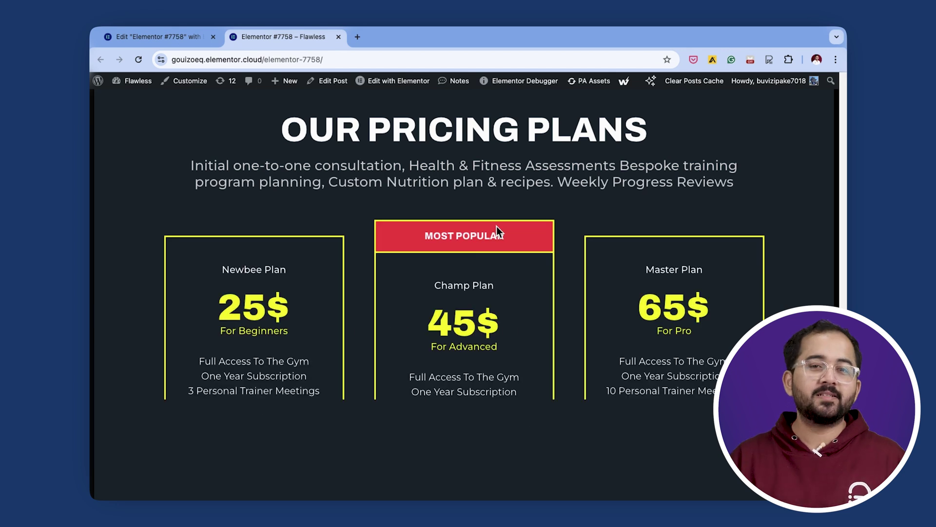
{"action": "scroll", "coordinate": [496, 226], "scroll_direction": "up", "scroll_amount": 5}
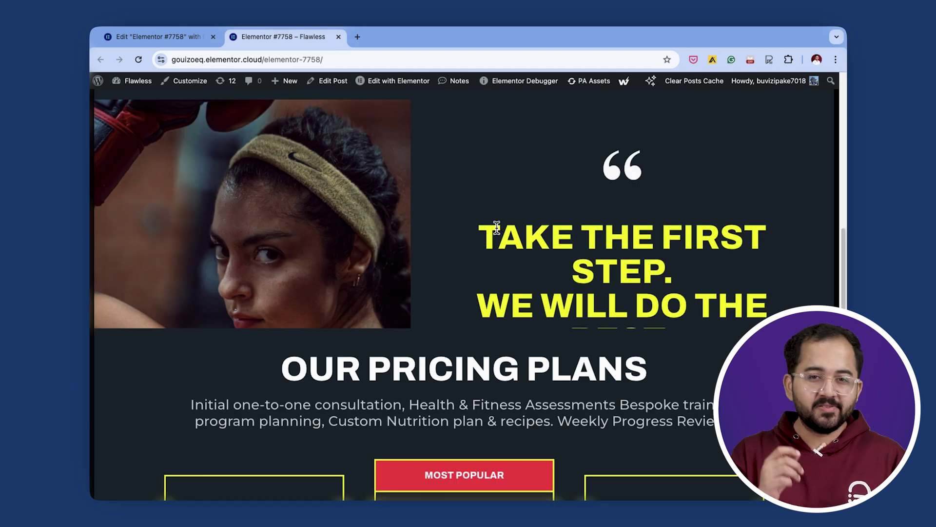
{"action": "scroll", "coordinate": [496, 226], "scroll_direction": "up", "scroll_amount": 8}
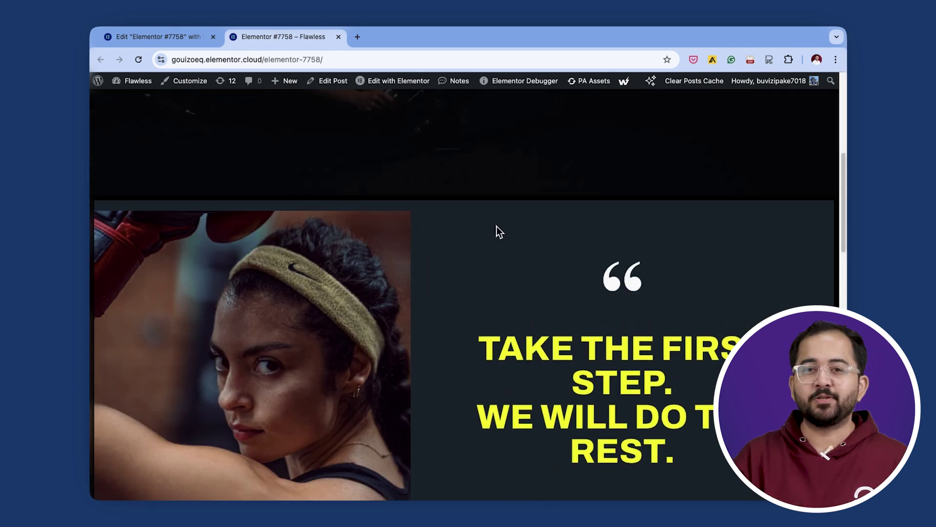
{"action": "scroll", "coordinate": [496, 226], "scroll_direction": "up", "scroll_amount": 1}
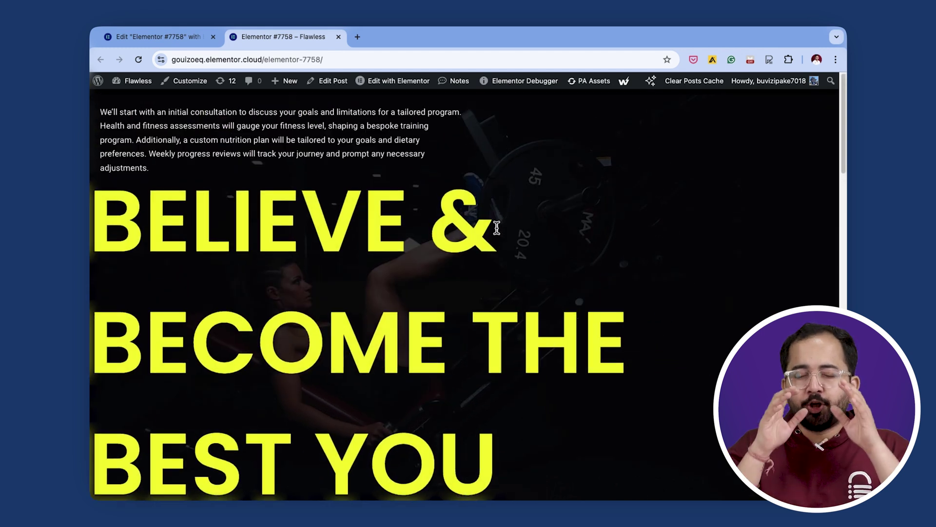
{"action": "scroll", "coordinate": [497, 226], "scroll_direction": "down", "scroll_amount": 1}
{"action": "scroll", "coordinate": [497, 226], "scroll_direction": "down", "scroll_amount": 5}
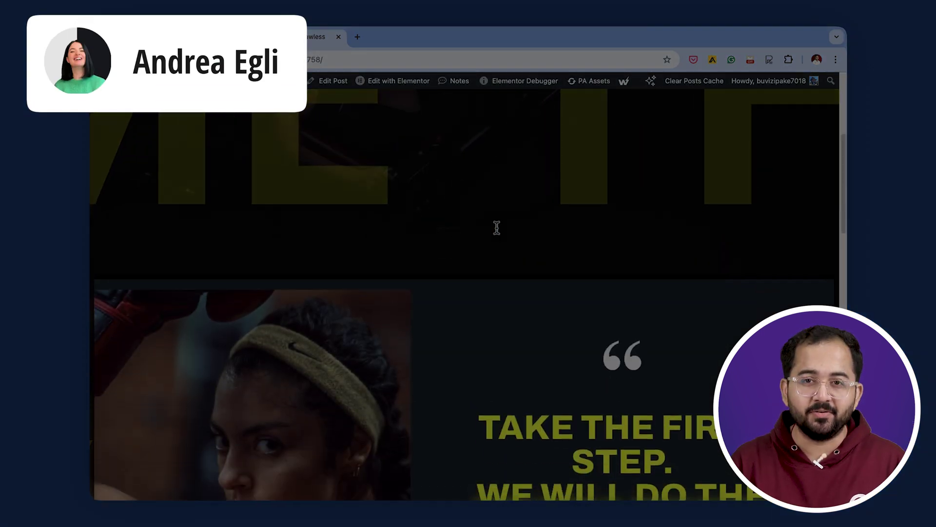
{"action": "scroll", "coordinate": [497, 226], "scroll_direction": "down", "scroll_amount": 4}
{"action": "scroll", "coordinate": [496, 227], "scroll_direction": "down", "scroll_amount": 5}
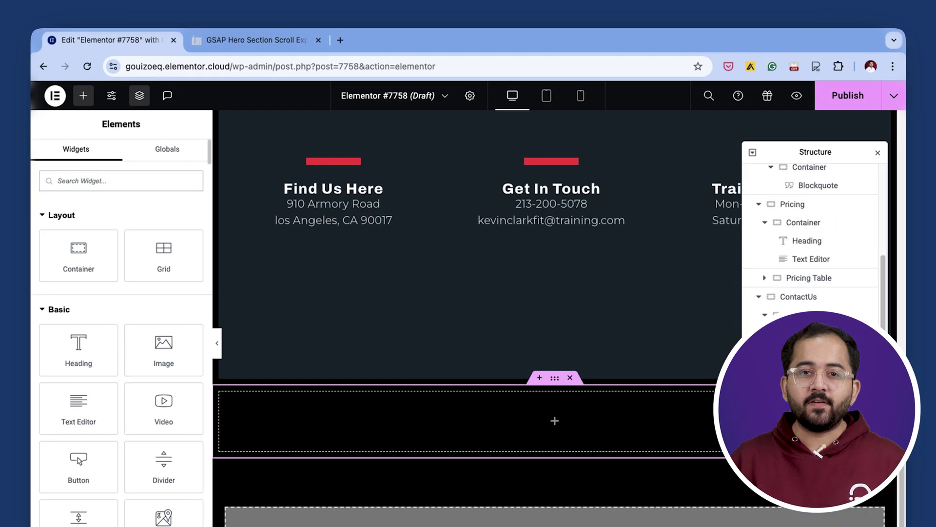
Drop an HTML widget into the empty bottom container and paste in the GSAP ScrollTrigger script.
{"action": "type", "text": "html"}
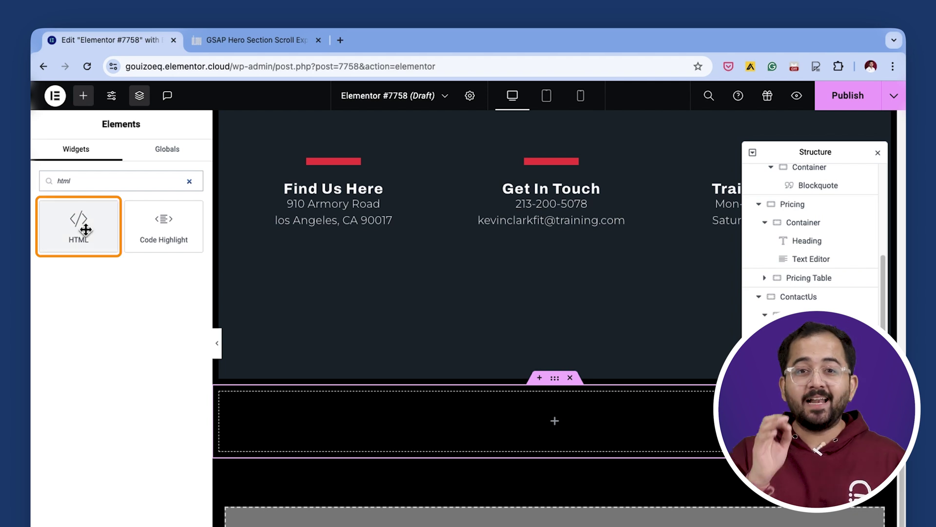
{"action": "left_click_drag", "start_coordinate": [78, 223], "coordinate": [589, 415]}
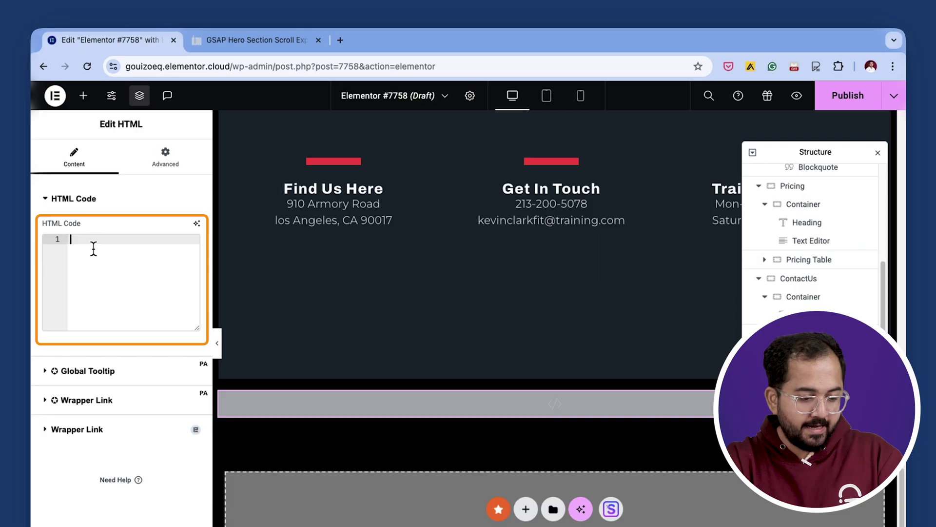
{"action": "key", "text": "ctrl+v"}
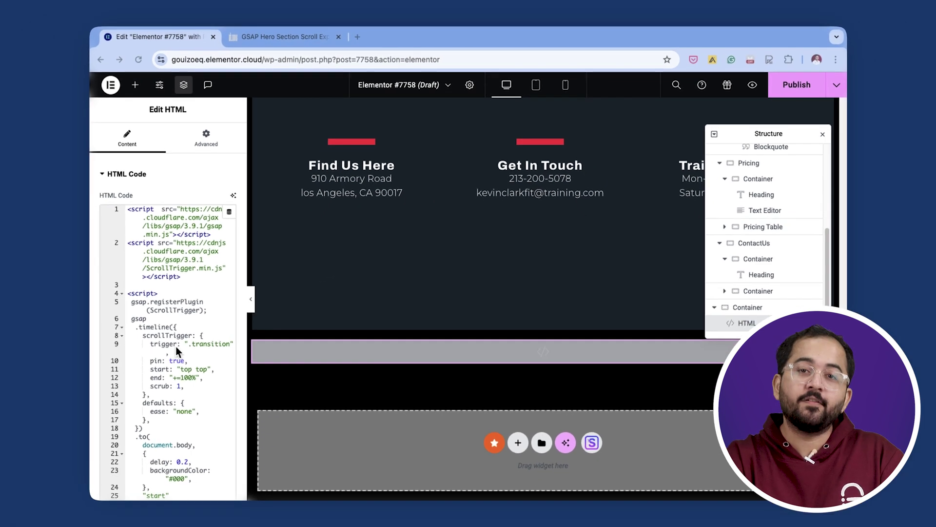
Give the headline container the upper-container CSS class, then select the second top-level container's Advanced settings.
{"action": "scroll", "coordinate": [132, 403], "scroll_direction": "down", "scroll_amount": 4}
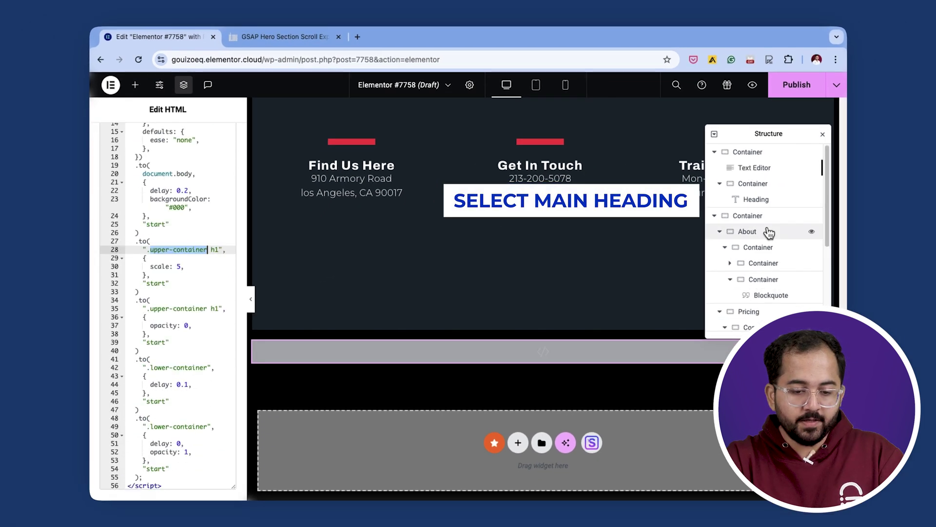
{"action": "left_click", "coordinate": [768, 186]}
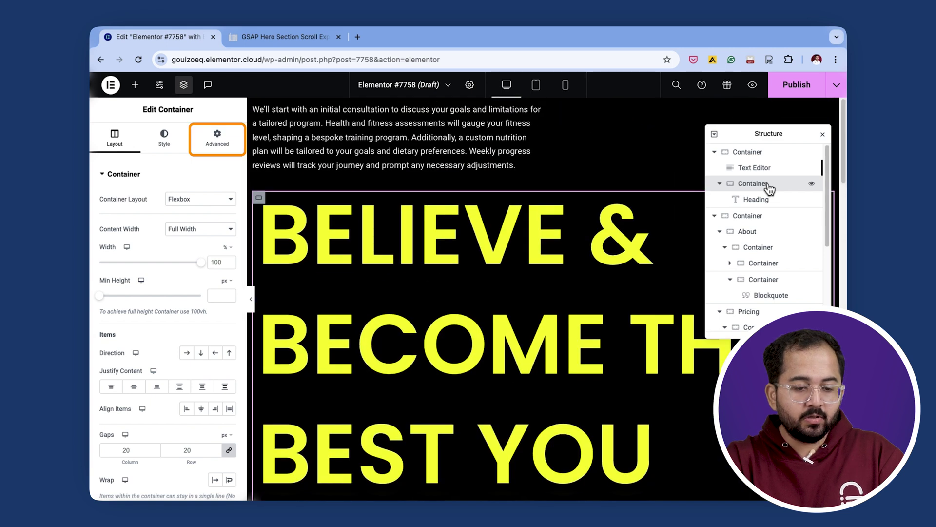
{"action": "left_click", "coordinate": [215, 143]}
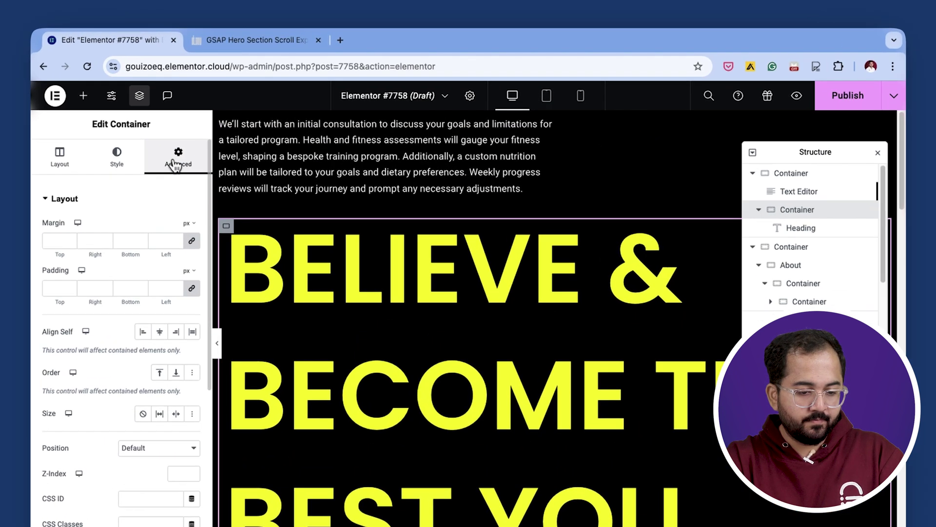
{"action": "scroll", "coordinate": [107, 375], "scroll_direction": "down", "scroll_amount": 3}
{"action": "left_click", "coordinate": [139, 444]}
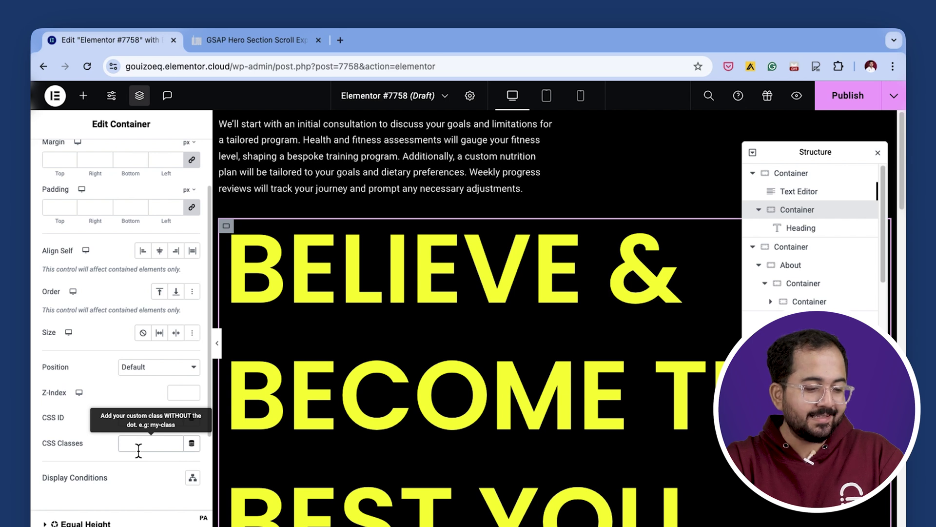
{"action": "type", "text": "upper-container"}
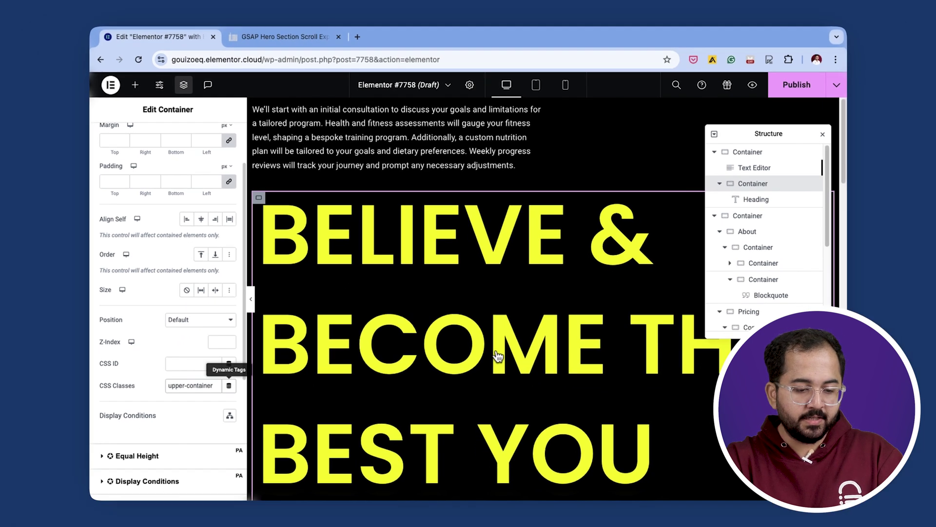
{"action": "left_click", "coordinate": [807, 250]}
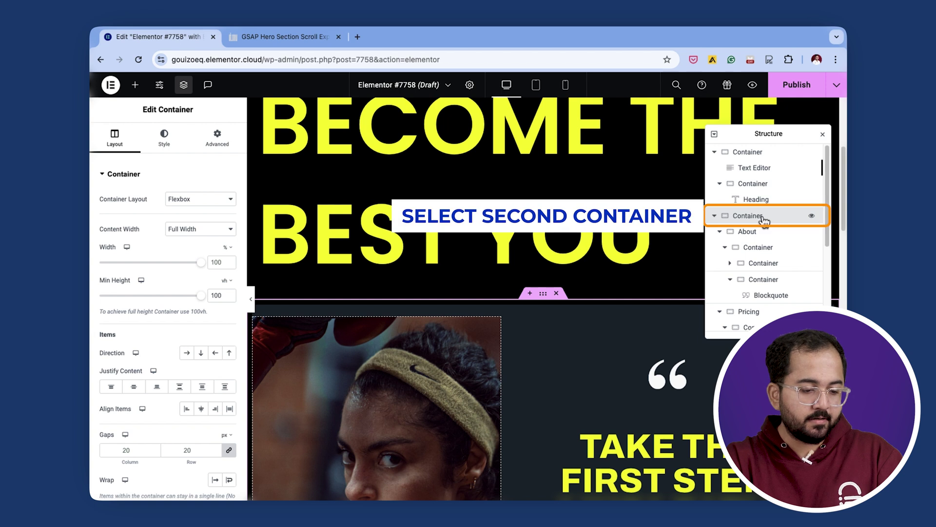
{"action": "left_click", "coordinate": [219, 149]}
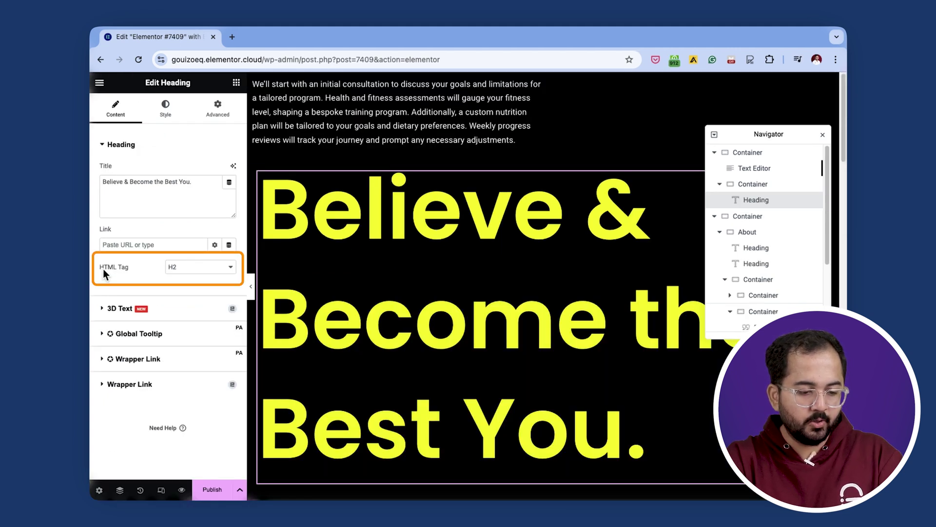
Change the 'Believe & Become the Best You.' heading's HTML tag from H2 to H1.
{"action": "left_click", "coordinate": [204, 275]}
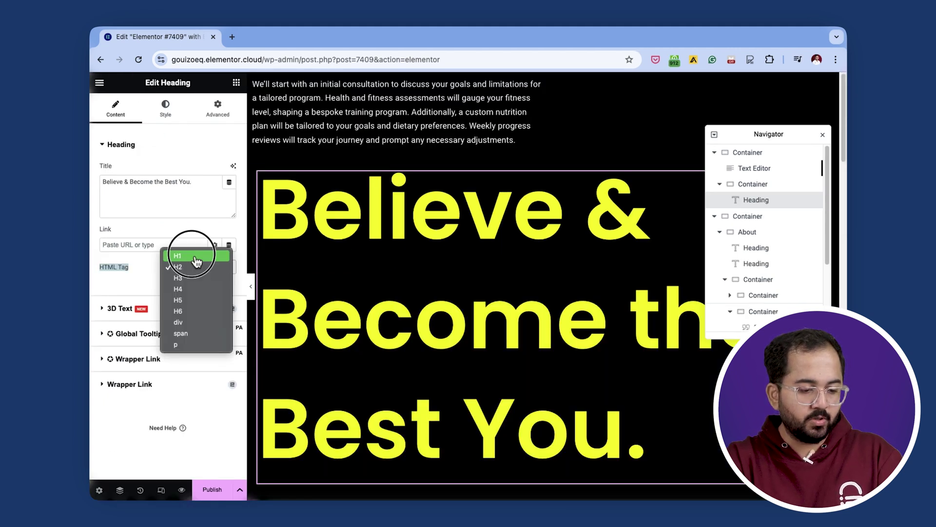
{"action": "left_click", "coordinate": [195, 256]}
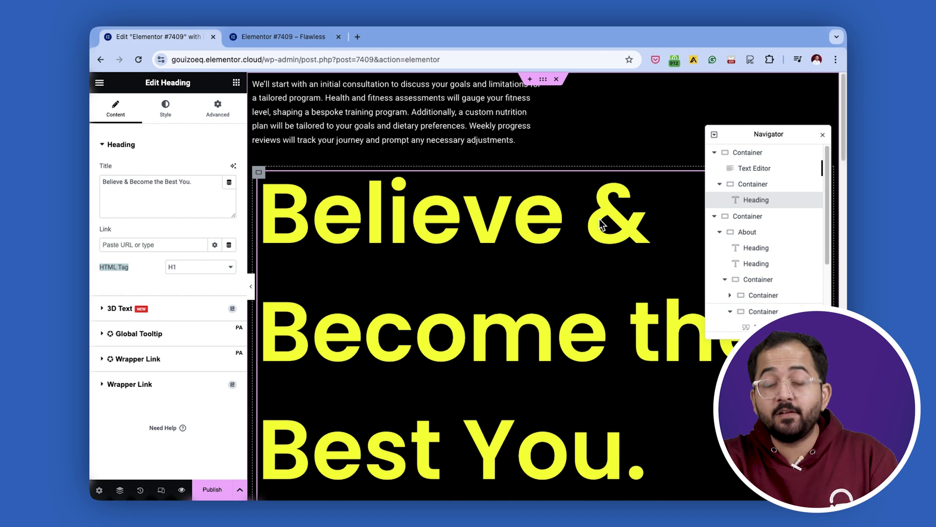
Give the About container a z-index of 1.
{"action": "left_click", "coordinate": [759, 236]}
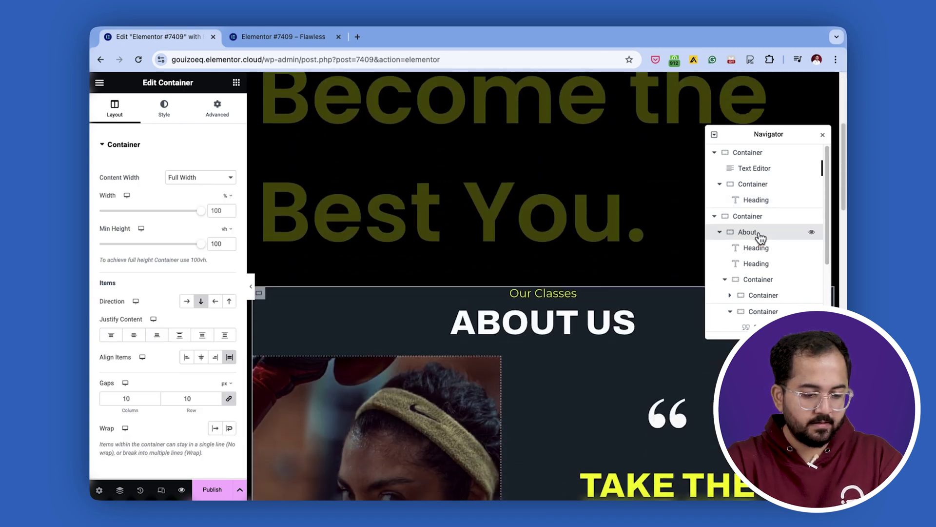
{"action": "left_click", "coordinate": [226, 117]}
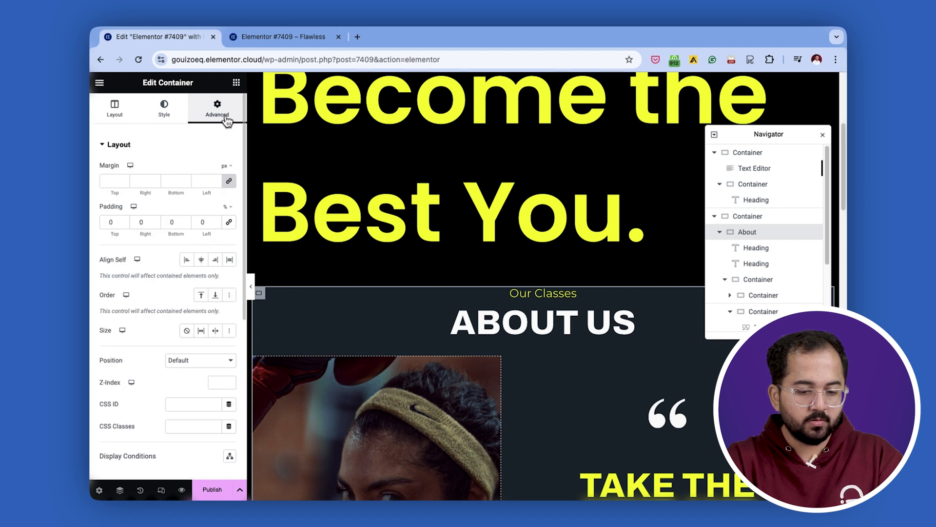
{"action": "left_click", "coordinate": [208, 382]}
{"action": "type", "text": "1"}
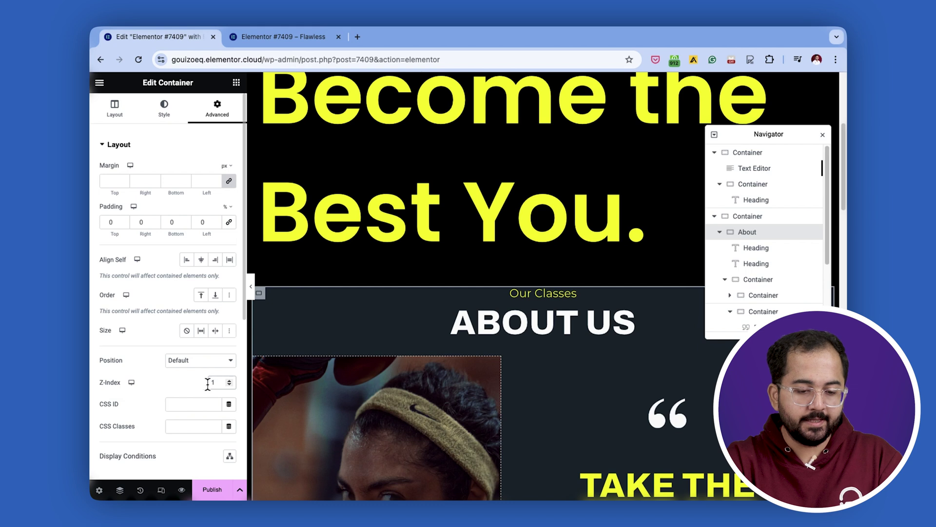
Make the About container sticky to Top with Stay In Column switched on.
{"action": "scroll", "coordinate": [184, 385], "scroll_direction": "down", "scroll_amount": 5}
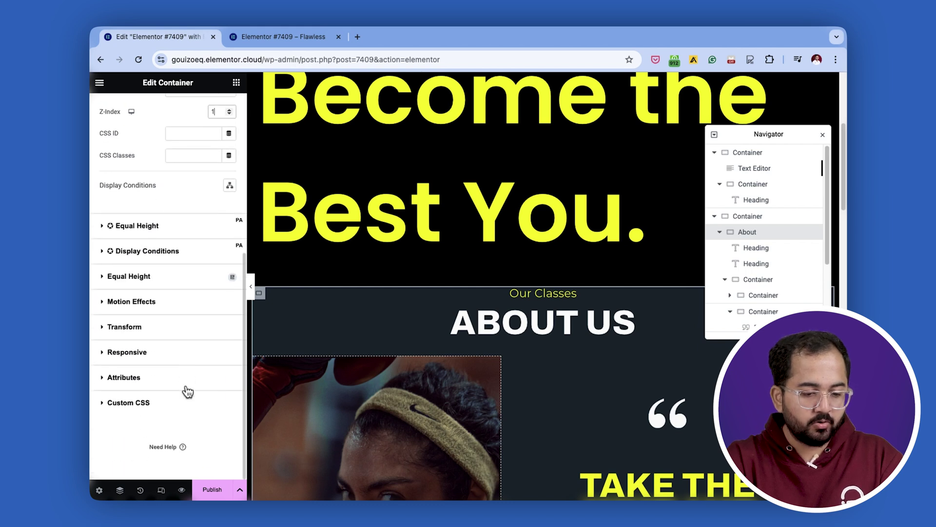
{"action": "left_click", "coordinate": [163, 305]}
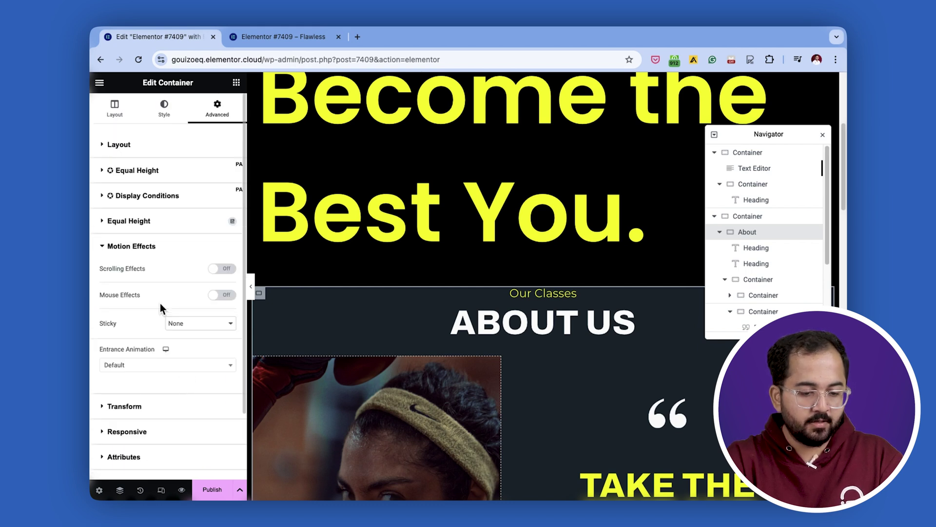
{"action": "left_click", "coordinate": [201, 324]}
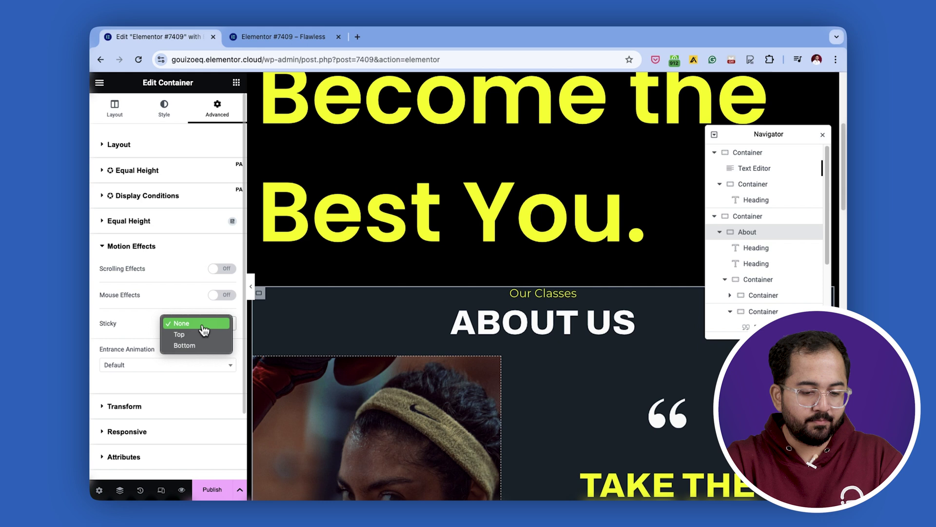
{"action": "left_click", "coordinate": [201, 335]}
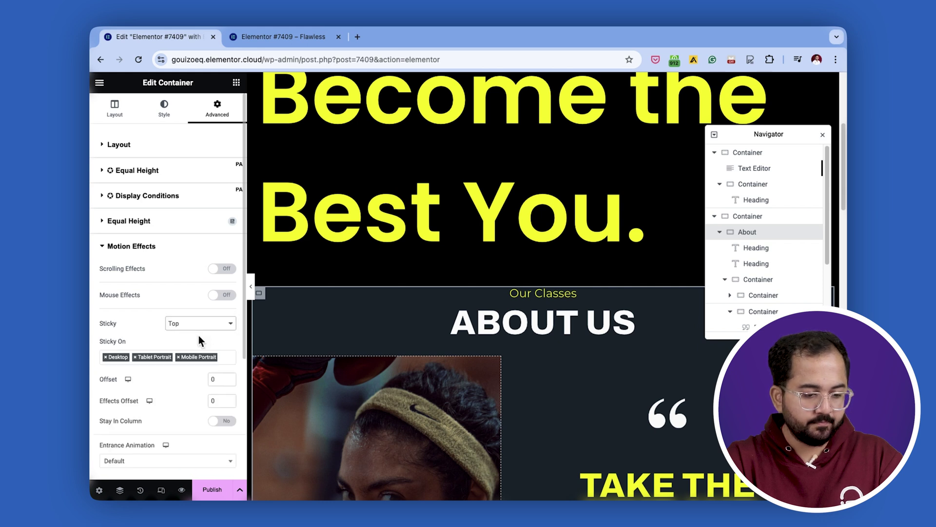
{"action": "left_click", "coordinate": [230, 429]}
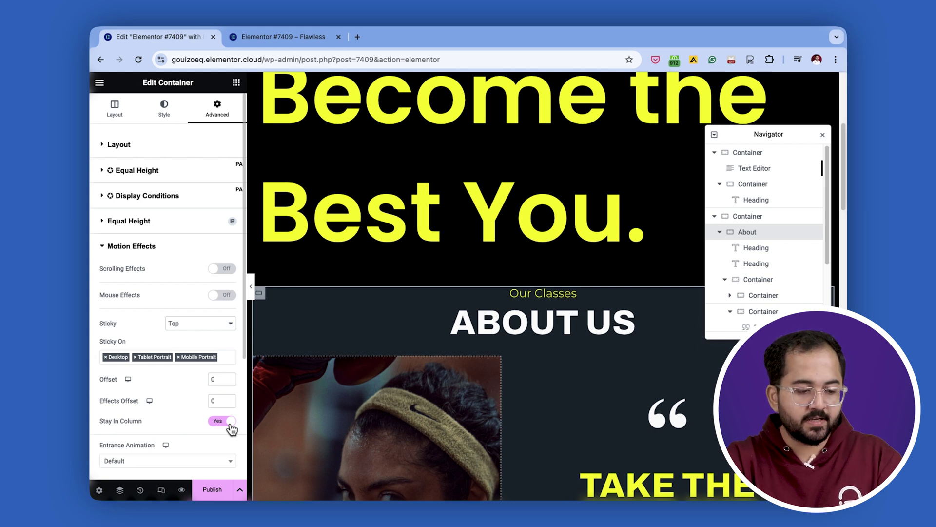
Make the Pricing container sticky to Top with Stay In Column switched on.
{"action": "scroll", "coordinate": [773, 282], "scroll_direction": "down", "scroll_amount": 3}
{"action": "left_click", "coordinate": [763, 269]}
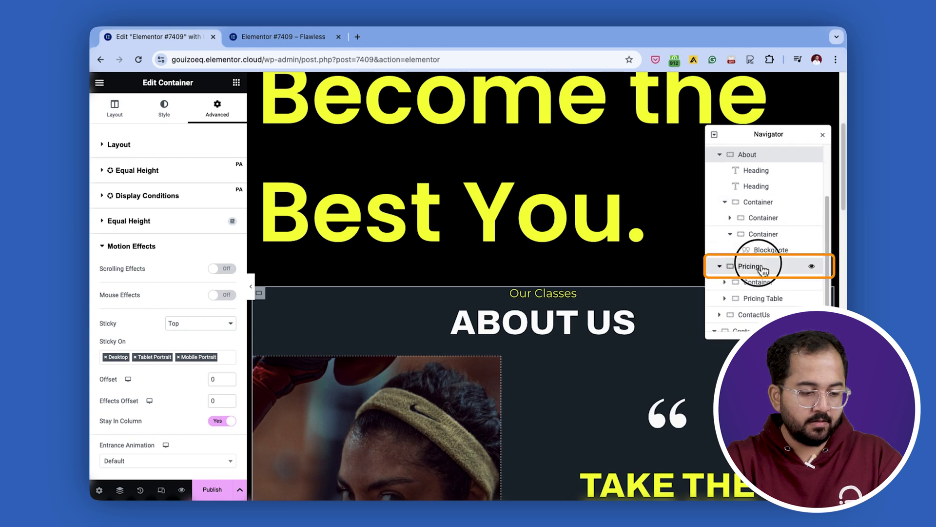
{"action": "left_click", "coordinate": [223, 122]}
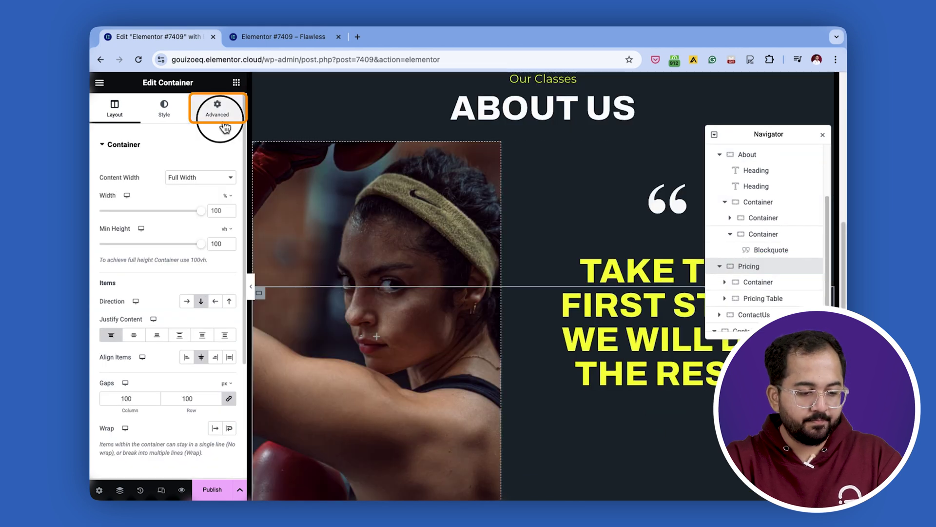
{"action": "scroll", "coordinate": [153, 363], "scroll_direction": "down", "scroll_amount": 2}
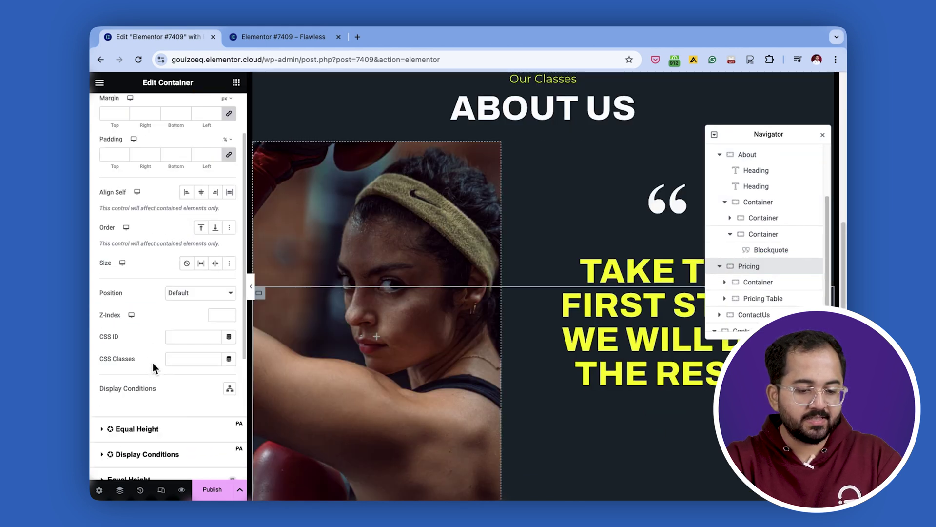
{"action": "scroll", "coordinate": [153, 363], "scroll_direction": "down", "scroll_amount": 3}
{"action": "left_click", "coordinate": [144, 332]}
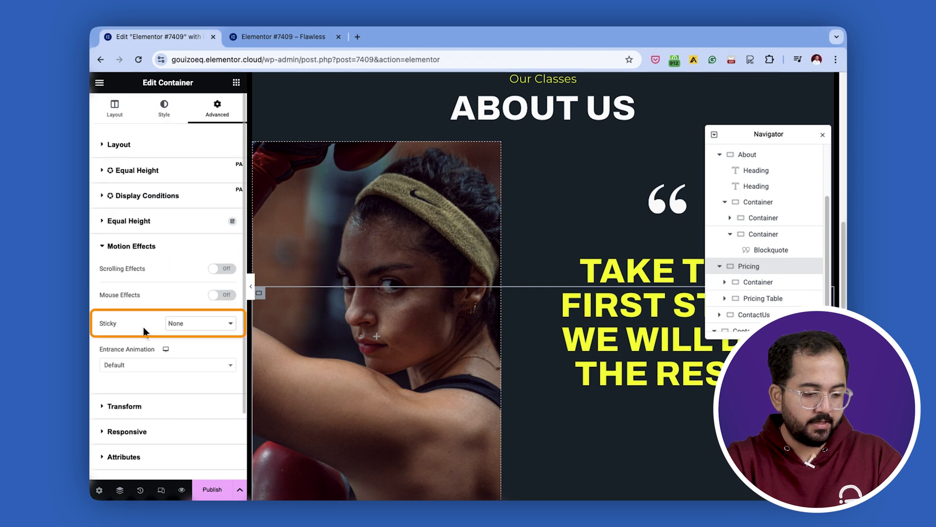
{"action": "left_click", "coordinate": [198, 324]}
{"action": "left_click", "coordinate": [196, 336]}
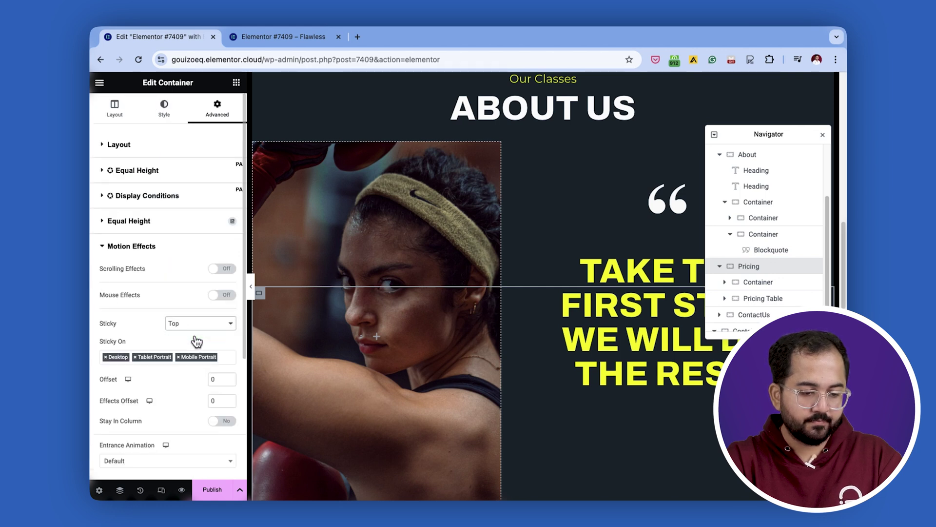
{"action": "left_click", "coordinate": [222, 420]}
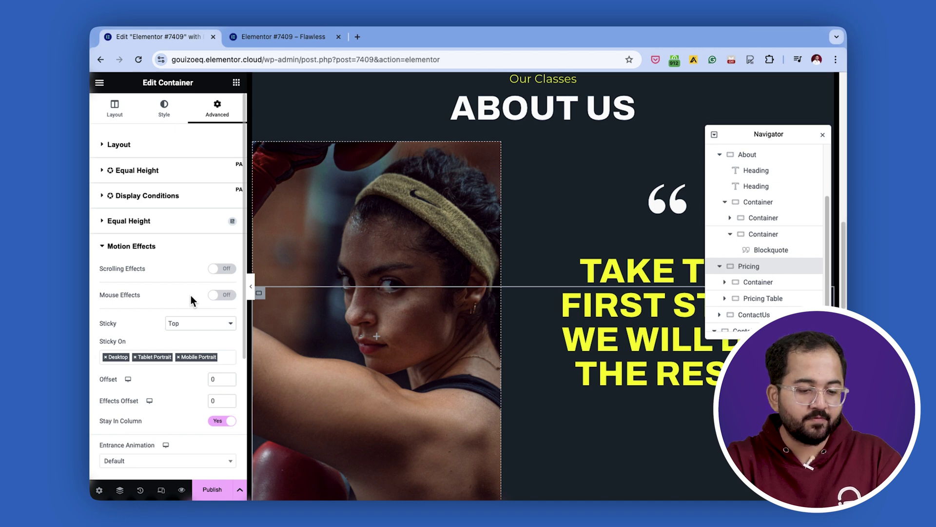
Set the Pricing container's z-index to 2.
{"action": "left_click", "coordinate": [138, 145]}
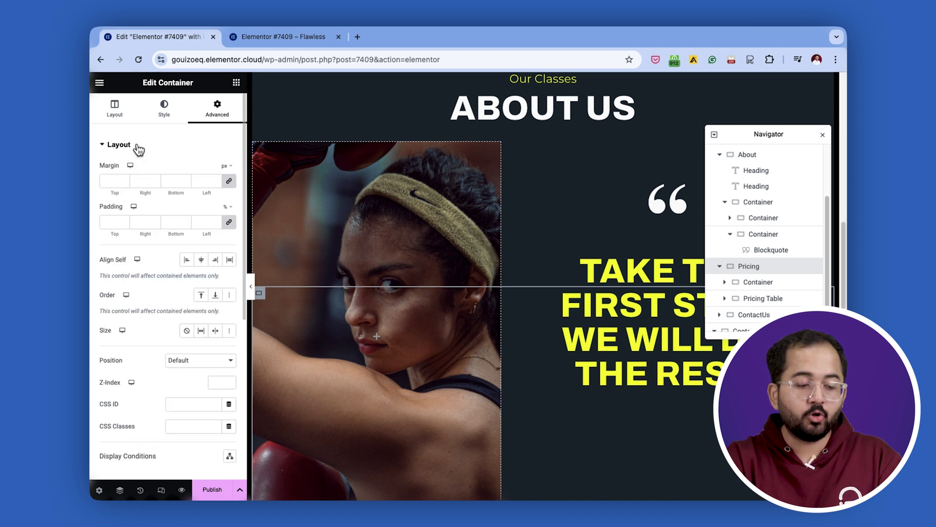
{"action": "left_click", "coordinate": [215, 383]}
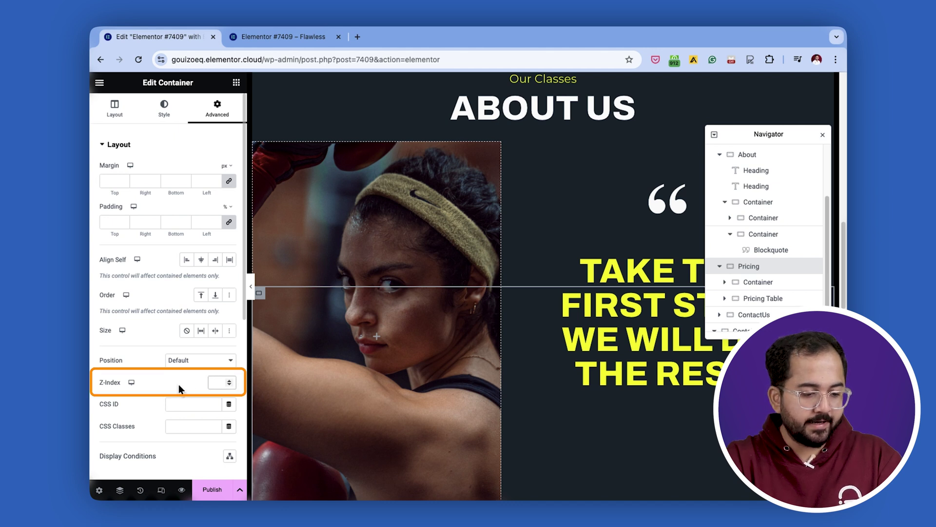
{"action": "type", "text": "2"}
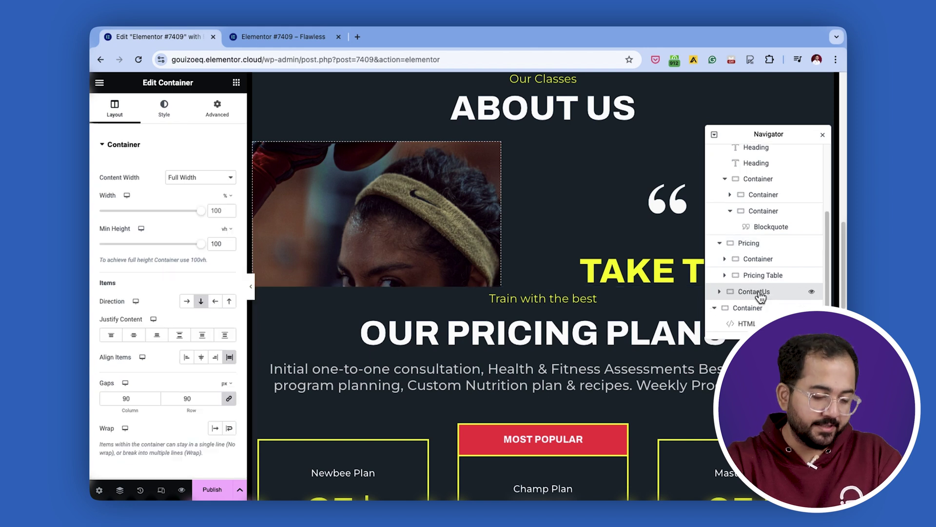
Set the ContactUs container's z-index to 3.
{"action": "left_click", "coordinate": [760, 294]}
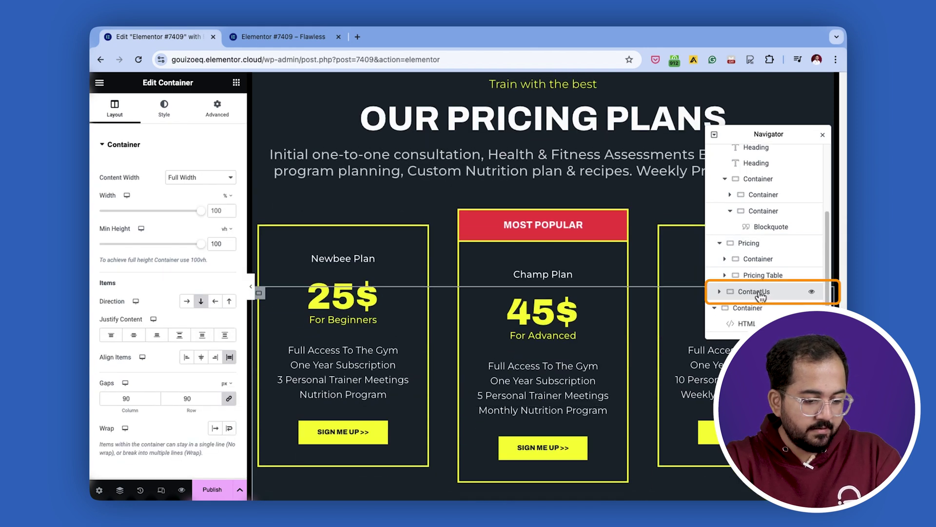
{"action": "left_click", "coordinate": [223, 120]}
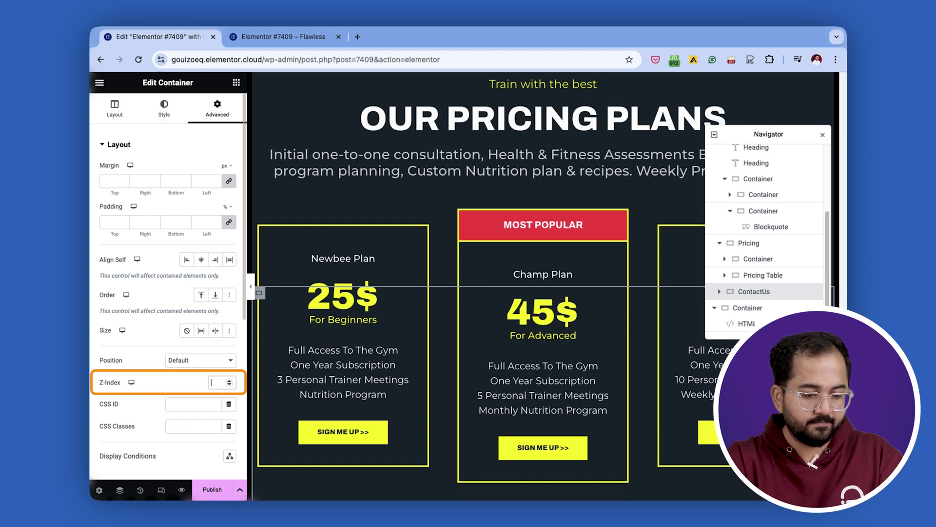
{"action": "type", "text": "3"}
Make the ContactUs container sticky to Top in Motion Effects.
{"action": "scroll", "coordinate": [183, 404], "scroll_direction": "down", "scroll_amount": 6}
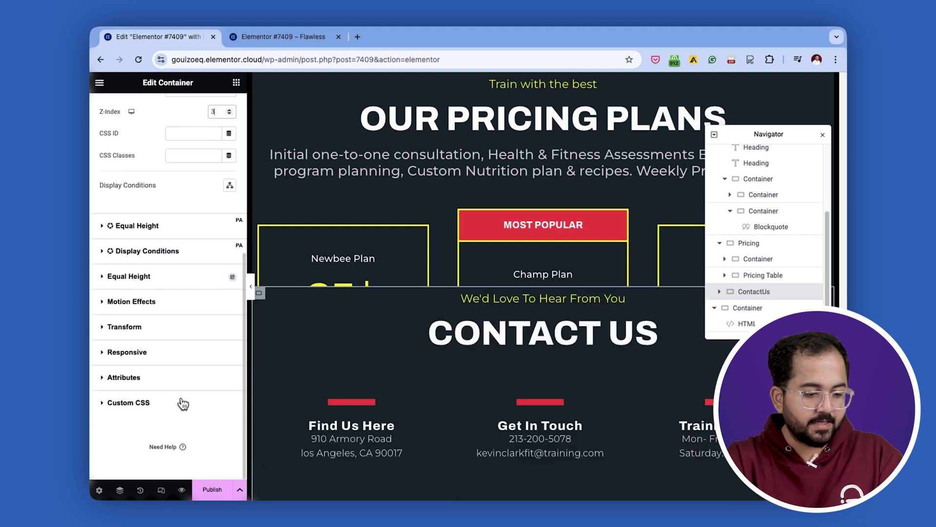
{"action": "left_click", "coordinate": [154, 302]}
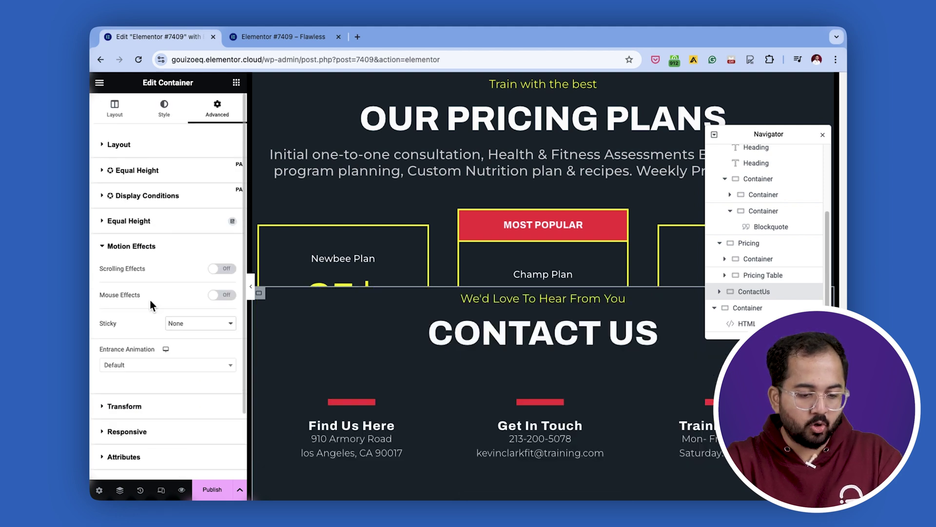
{"action": "left_click", "coordinate": [200, 326]}
{"action": "left_click", "coordinate": [200, 336]}
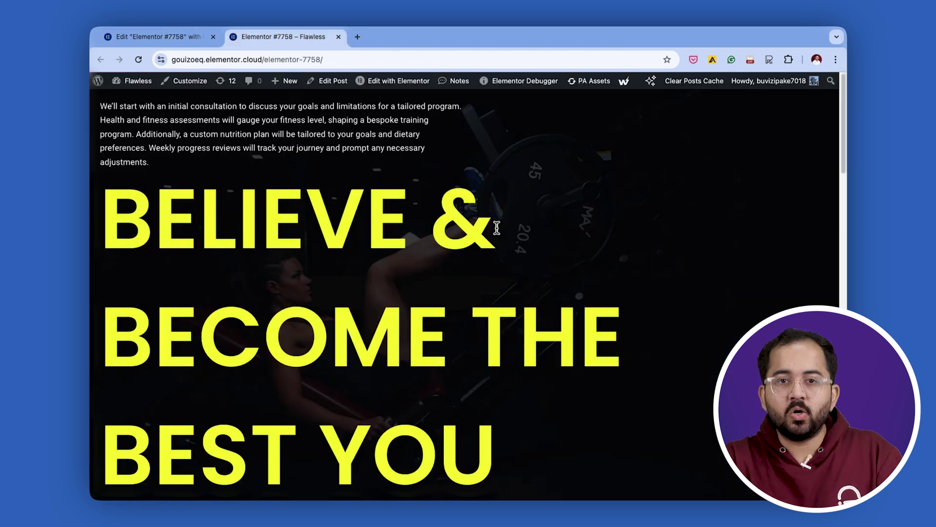
{"action": "scroll", "coordinate": [497, 228], "scroll_direction": "down", "scroll_amount": 10}
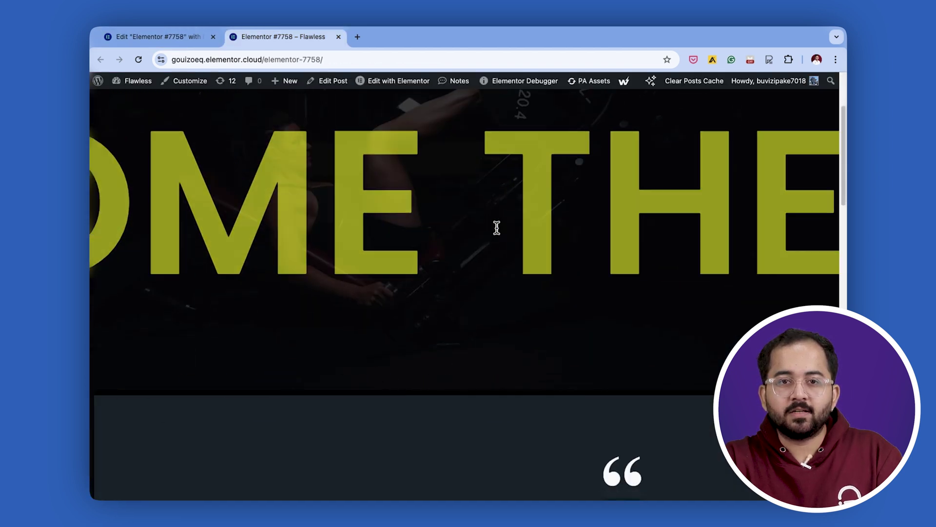
{"action": "scroll", "coordinate": [497, 228], "scroll_direction": "down", "scroll_amount": 3}
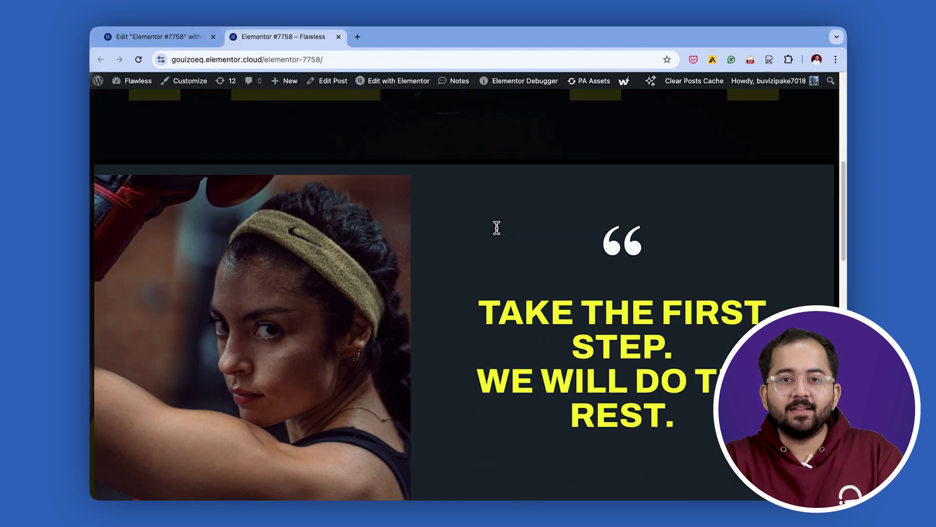
{"action": "scroll", "coordinate": [496, 227], "scroll_direction": "down", "scroll_amount": 8}
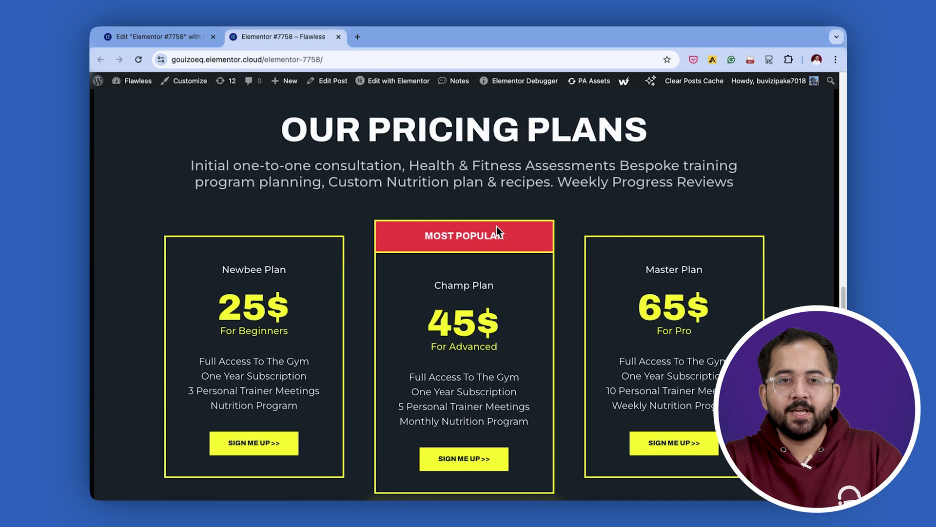
{"action": "scroll", "coordinate": [496, 226], "scroll_direction": "down", "scroll_amount": 5}
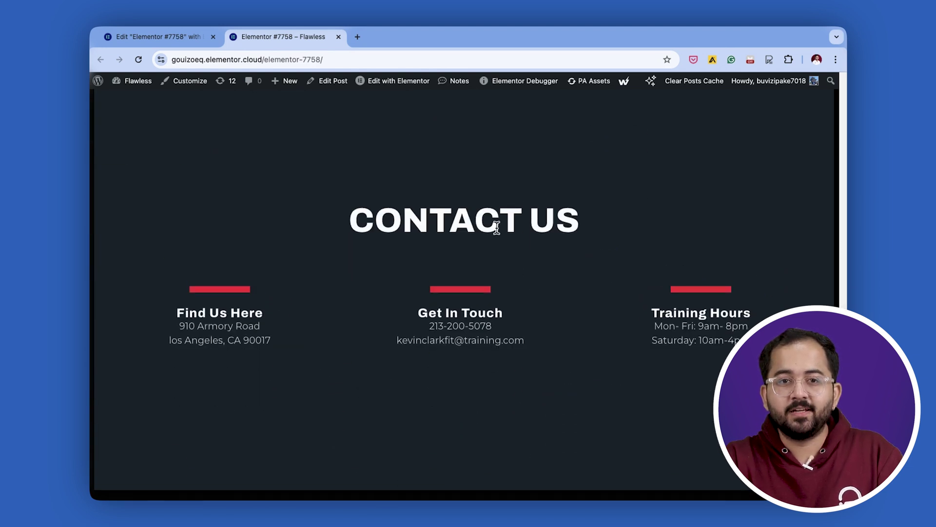
{"action": "scroll", "coordinate": [496, 227], "scroll_direction": "up", "scroll_amount": 6}
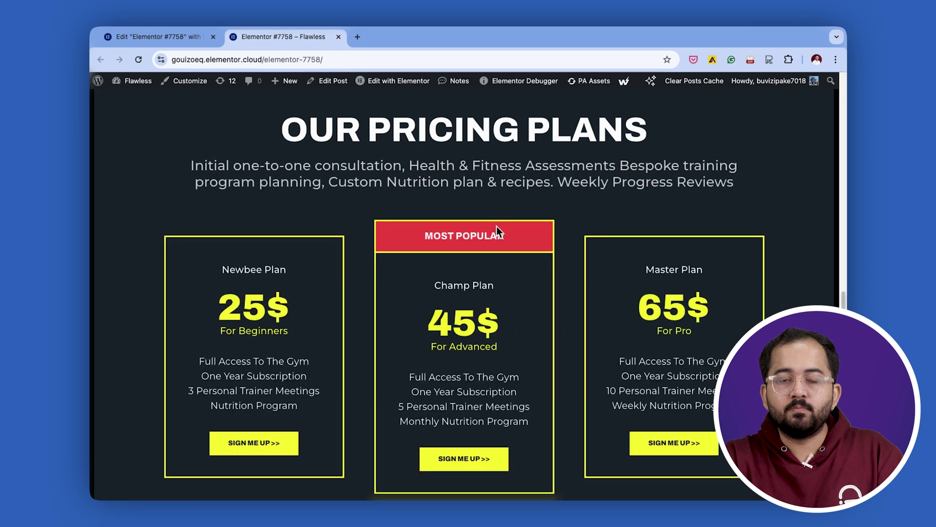
{"action": "scroll", "coordinate": [497, 227], "scroll_direction": "up", "scroll_amount": 8}
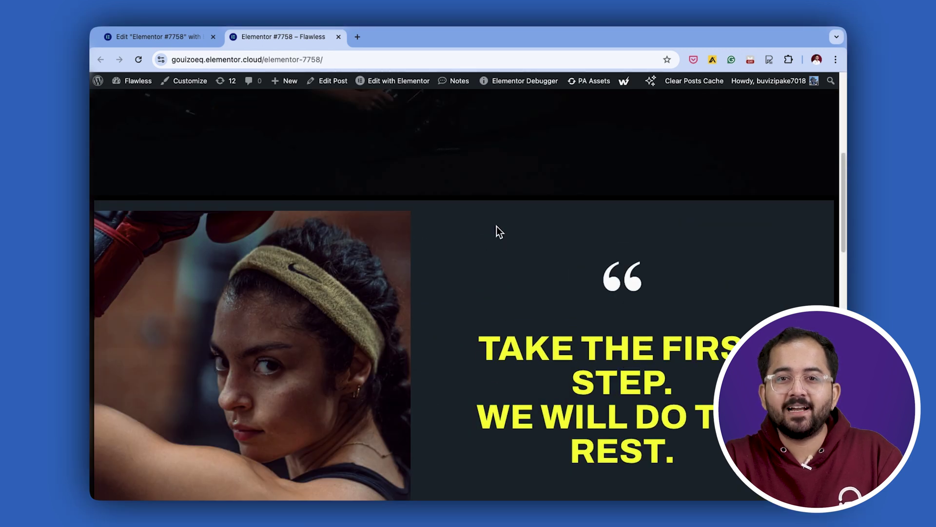
{"action": "scroll", "coordinate": [496, 226], "scroll_direction": "up", "scroll_amount": 5}
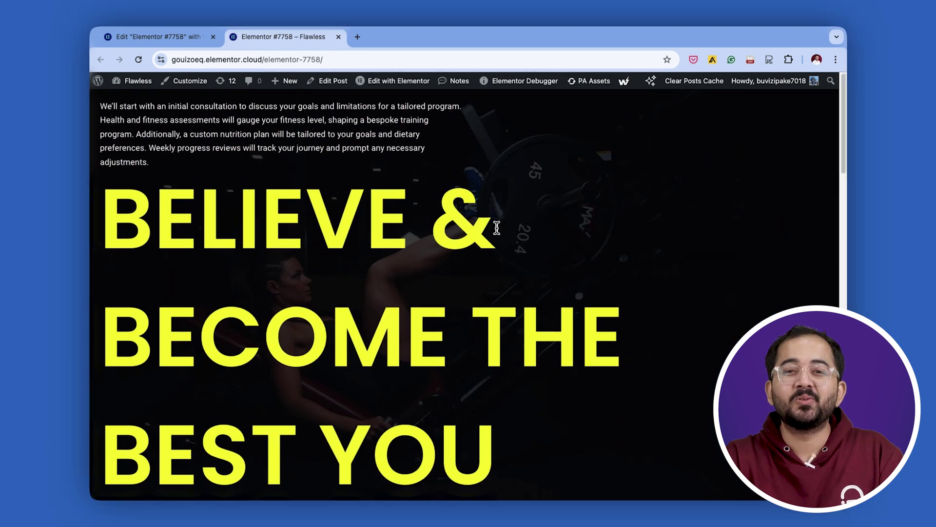